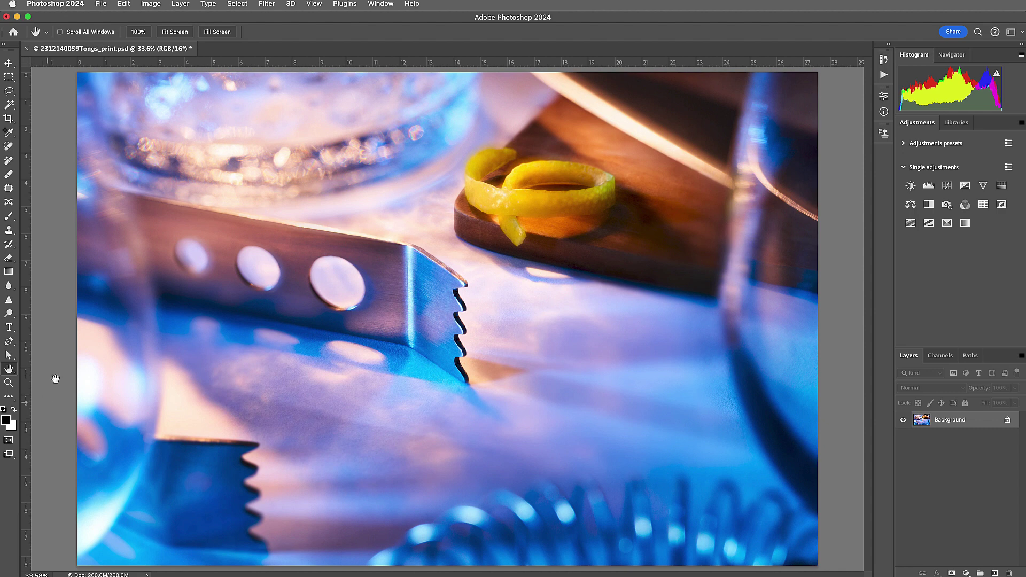
- Open Photoshop's Print dialog for the tongs photo from the File menu
{"action": "left_click", "coordinate": [103, 9]}
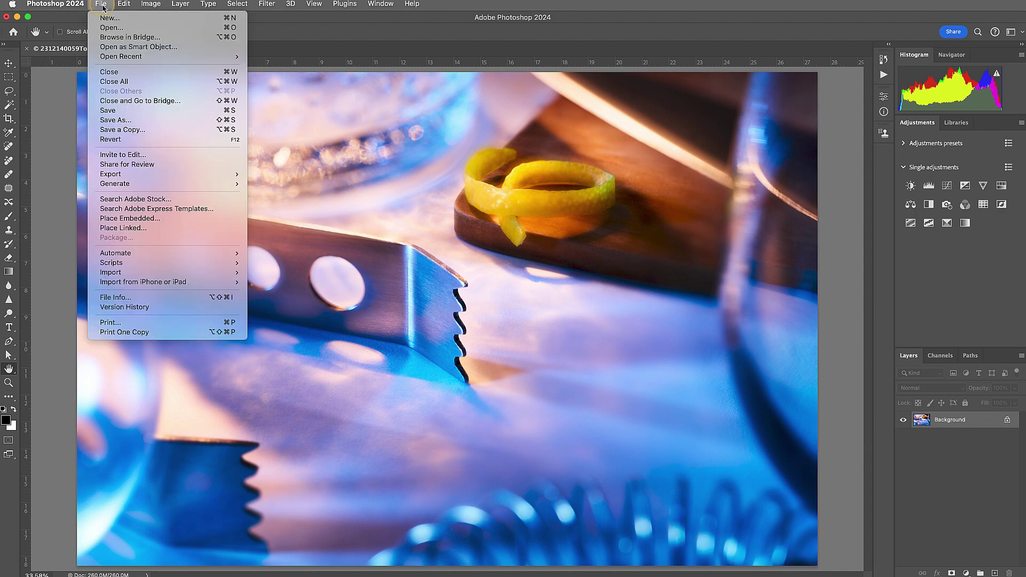
{"action": "mouse_move", "coordinate": [121, 273]}
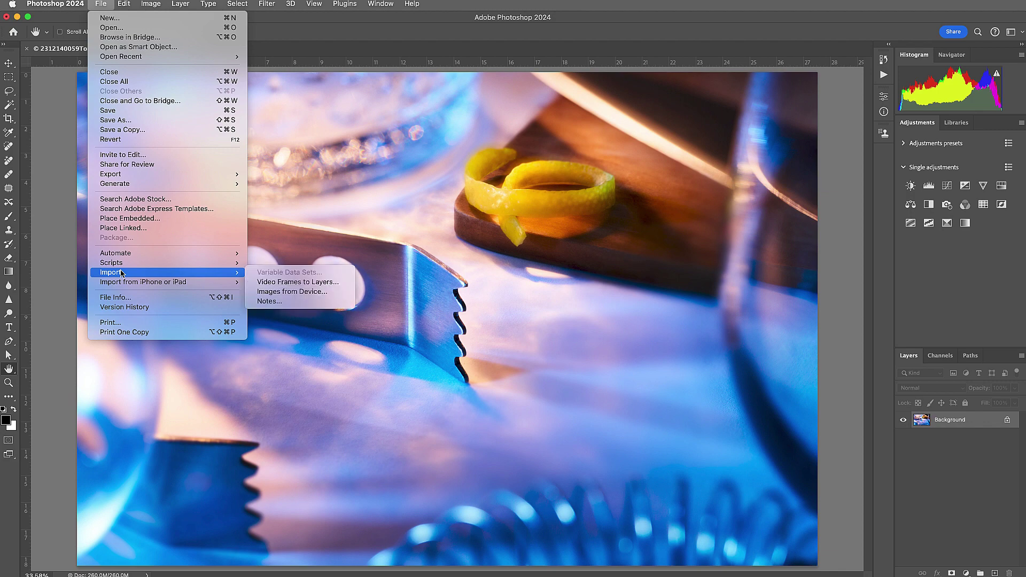
{"action": "left_click", "coordinate": [120, 322]}
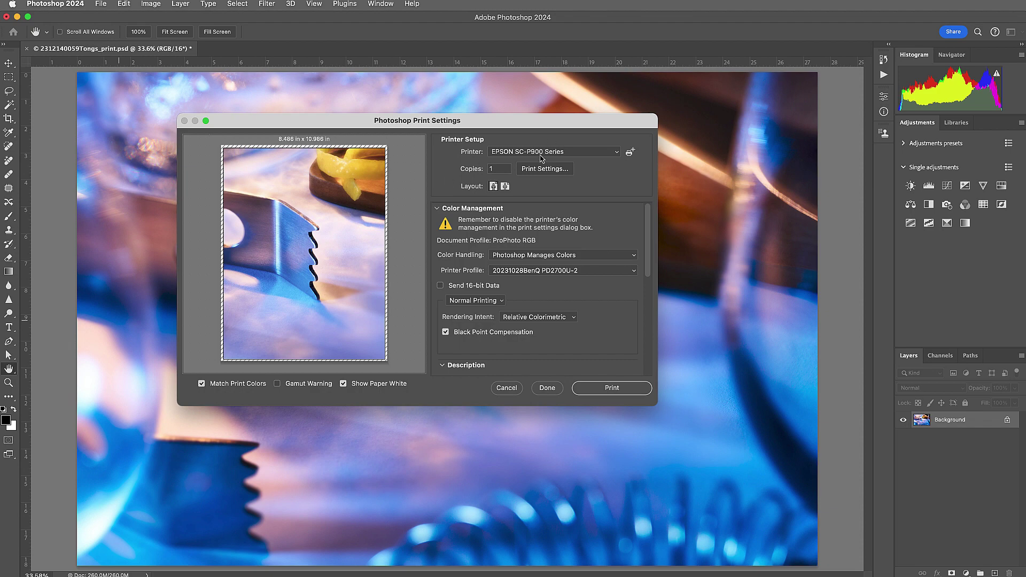
- Leave the printer profile unchanged and set Rendering Intent to Perceptual
{"action": "left_click", "coordinate": [581, 270]}
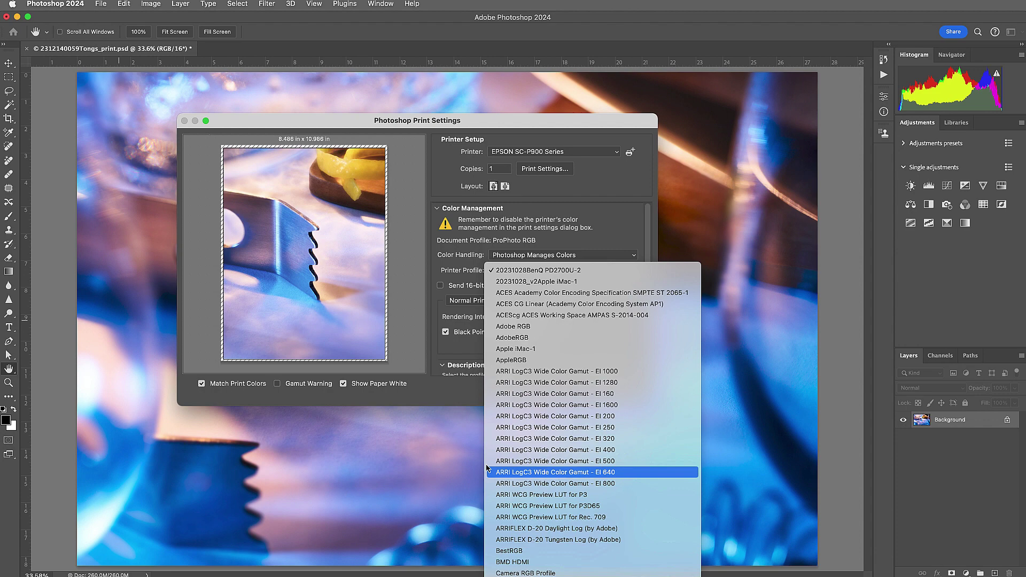
{"action": "left_click", "coordinate": [447, 341]}
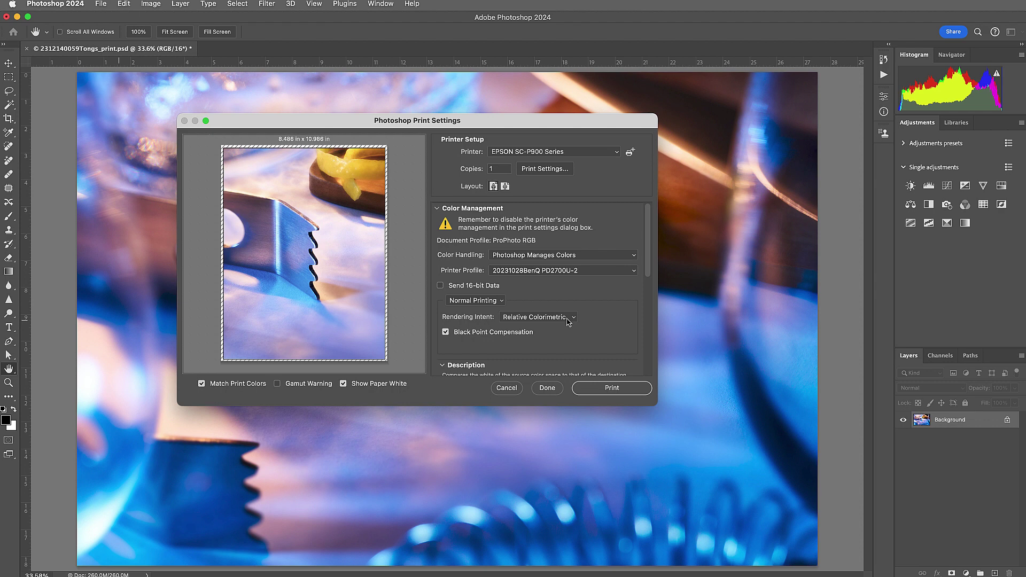
{"action": "left_click", "coordinate": [567, 319]}
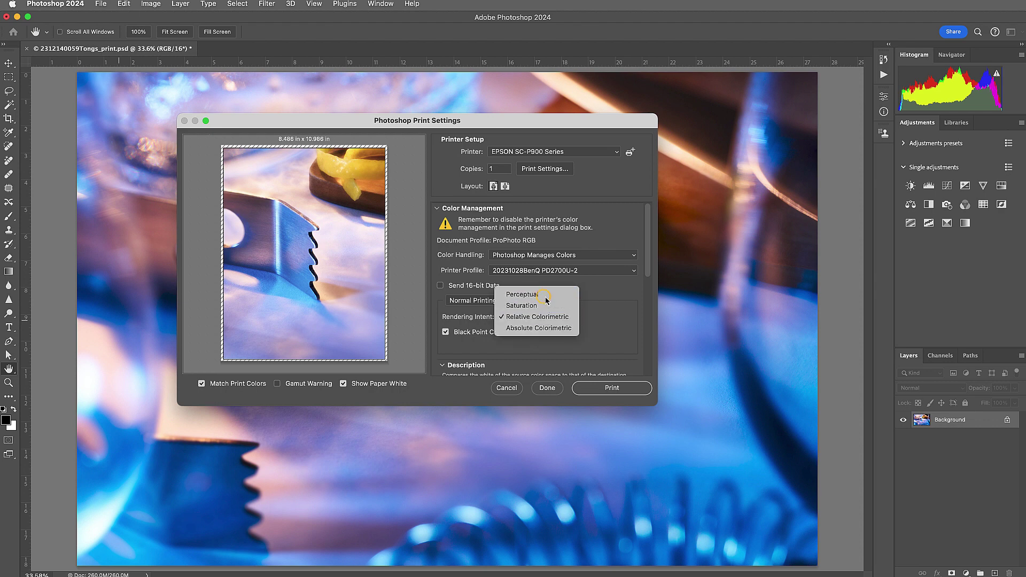
{"action": "left_click", "coordinate": [546, 294]}
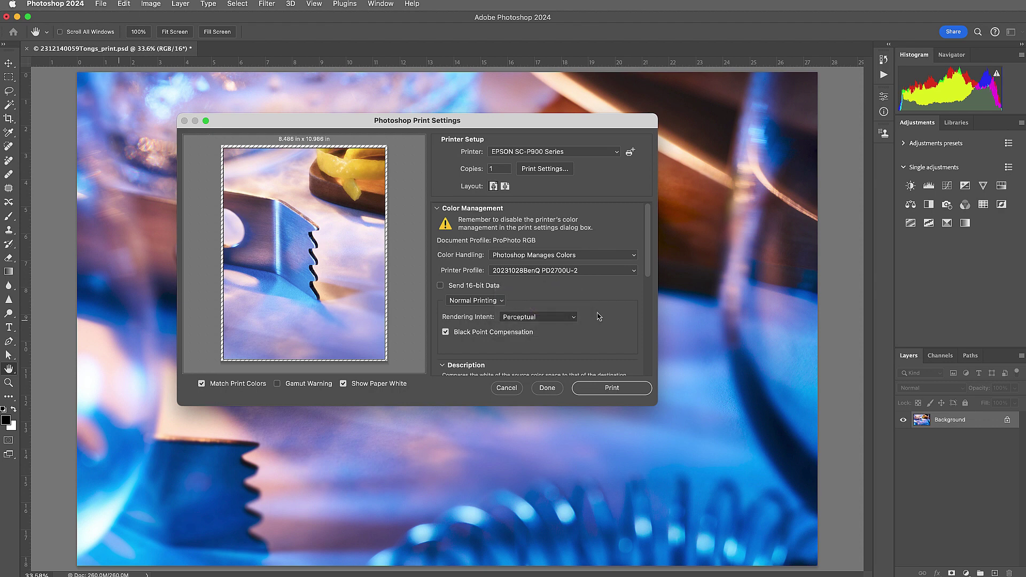
- Review the Epson driver's Printer Options, cancel the driver dialog, then close Print Settings with Done
{"action": "left_click", "coordinate": [545, 171]}
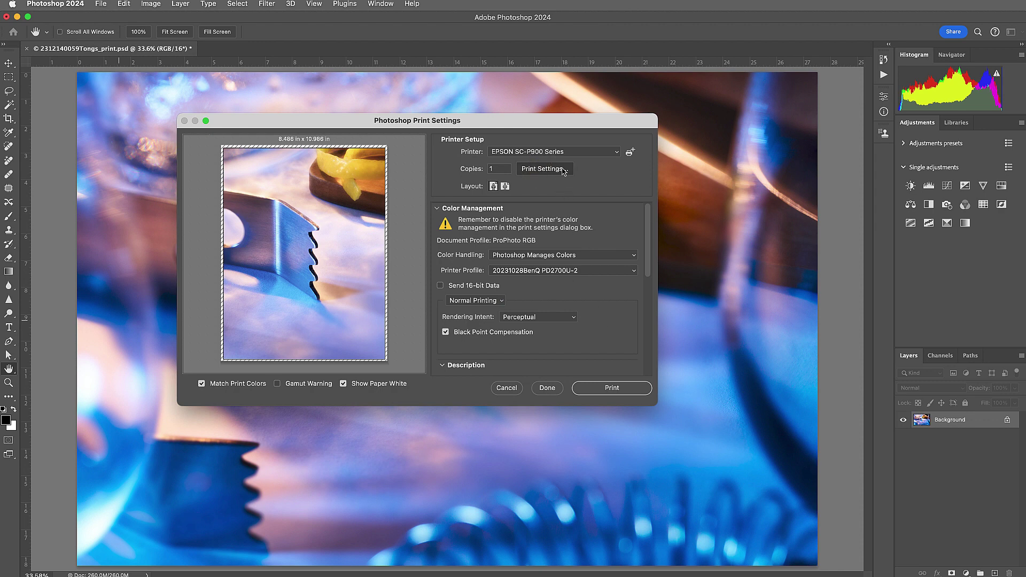
{"action": "left_click_drag", "start_coordinate": [634, 217], "coordinate": [395, 116]}
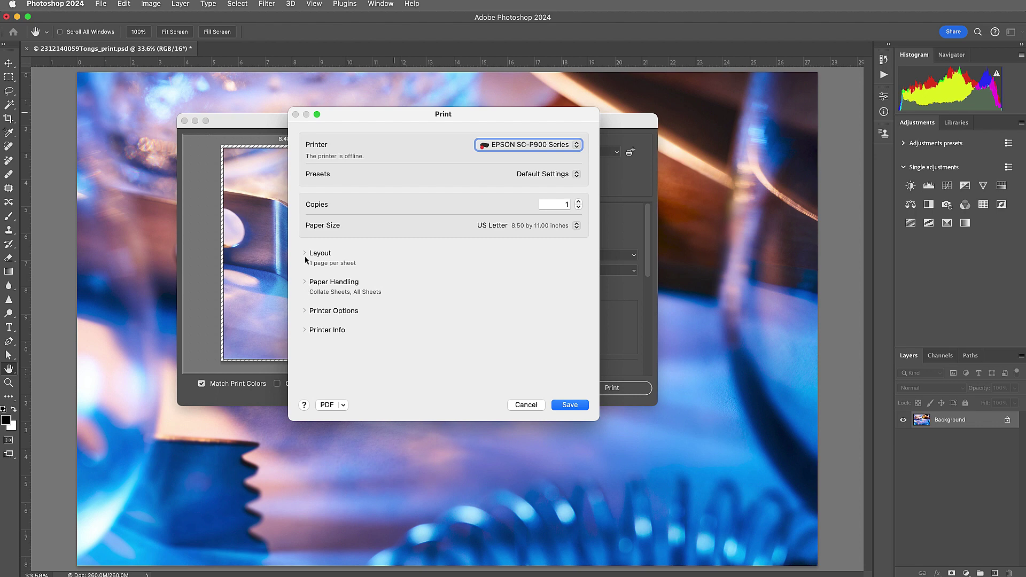
{"action": "left_click", "coordinate": [304, 311]}
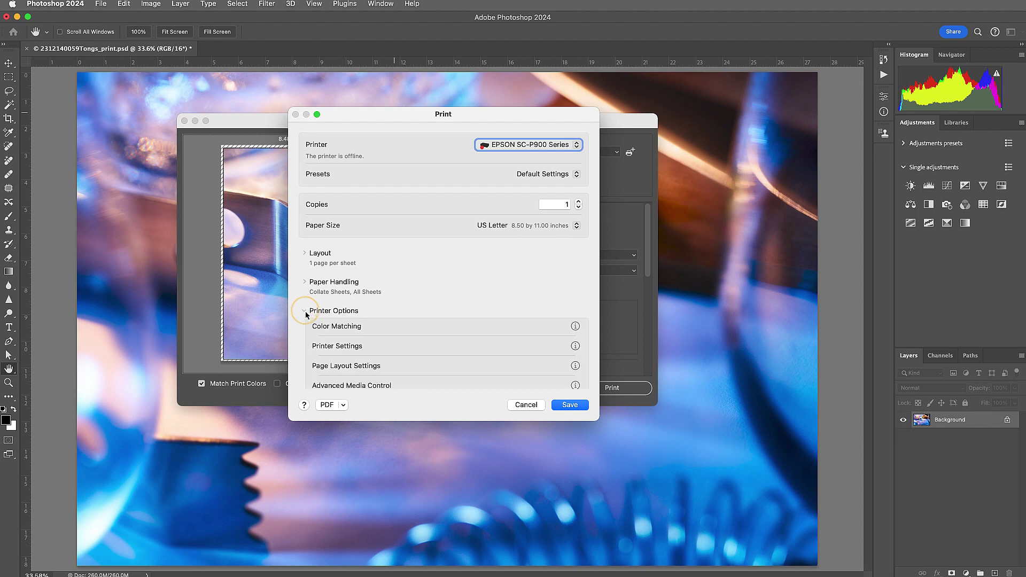
{"action": "scroll", "coordinate": [374, 297], "scroll_direction": "down", "scroll_amount": 2}
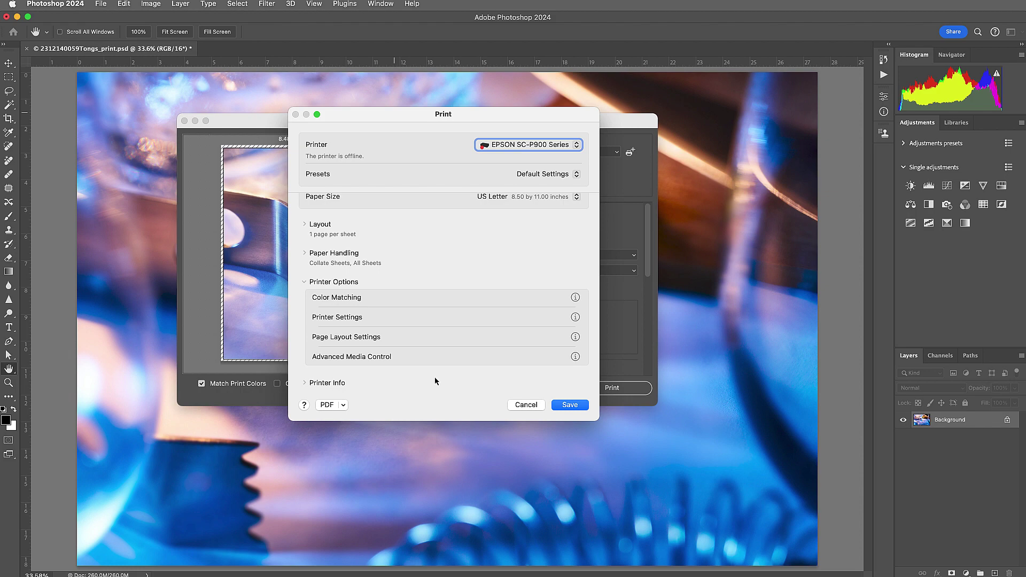
{"action": "left_click", "coordinate": [524, 405]}
{"action": "left_click", "coordinate": [546, 389]}
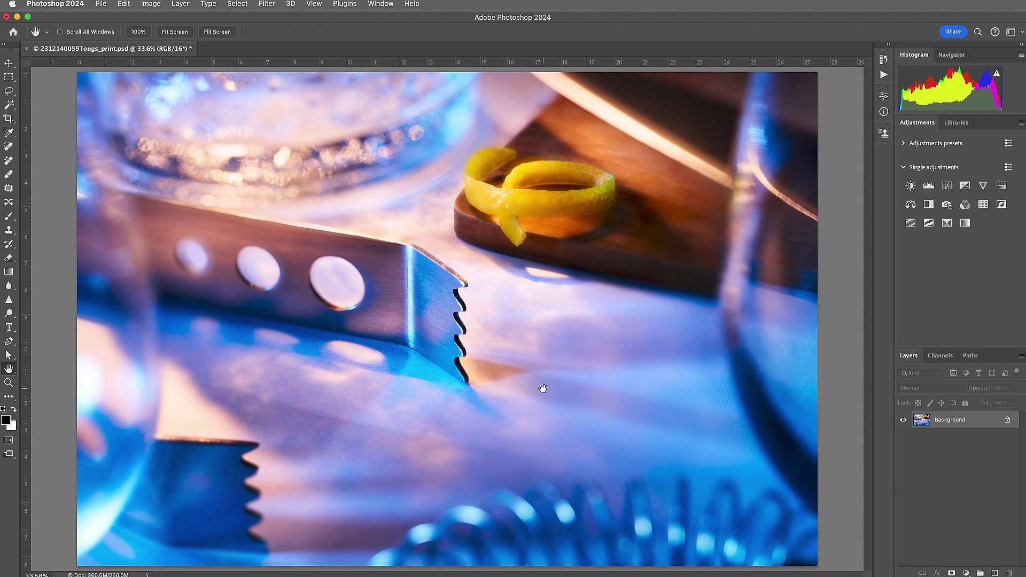
- Send the tongs photo to Epson Print Layout via File > Automate
{"action": "left_click", "coordinate": [102, 5]}
{"action": "mouse_move", "coordinate": [174, 259]}
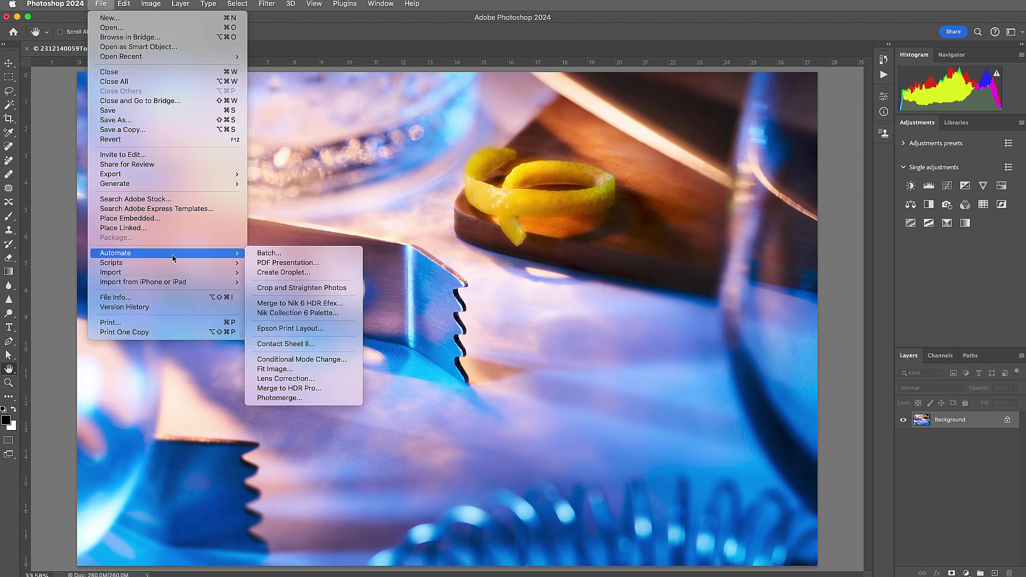
{"action": "left_click", "coordinate": [302, 329]}
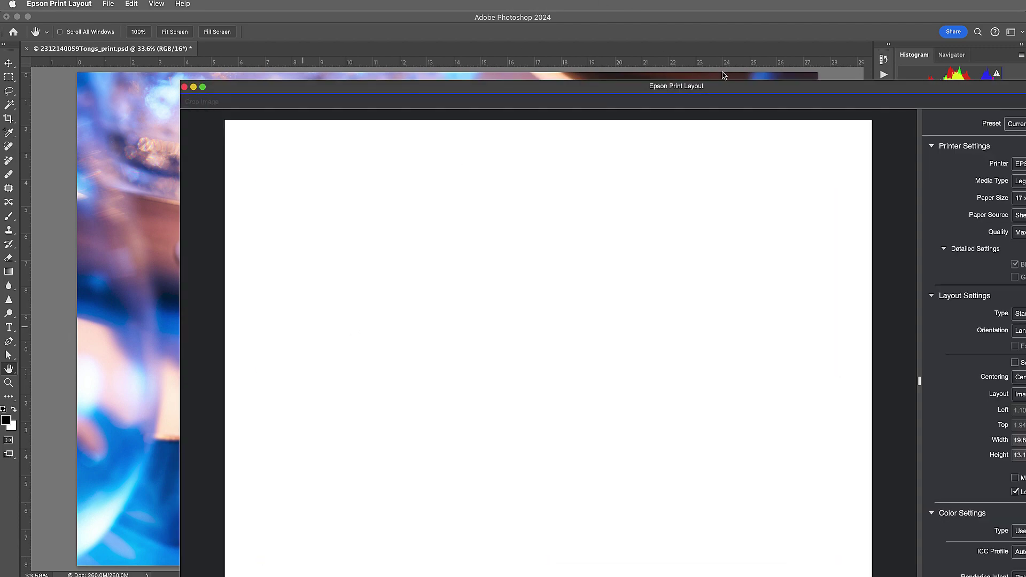
- Move the Epson Print Layout window up-left and shrink it so the print controls show
{"action": "left_click", "coordinate": [732, 88]}
{"action": "left_click_drag", "start_coordinate": [732, 87], "coordinate": [560, 23]}
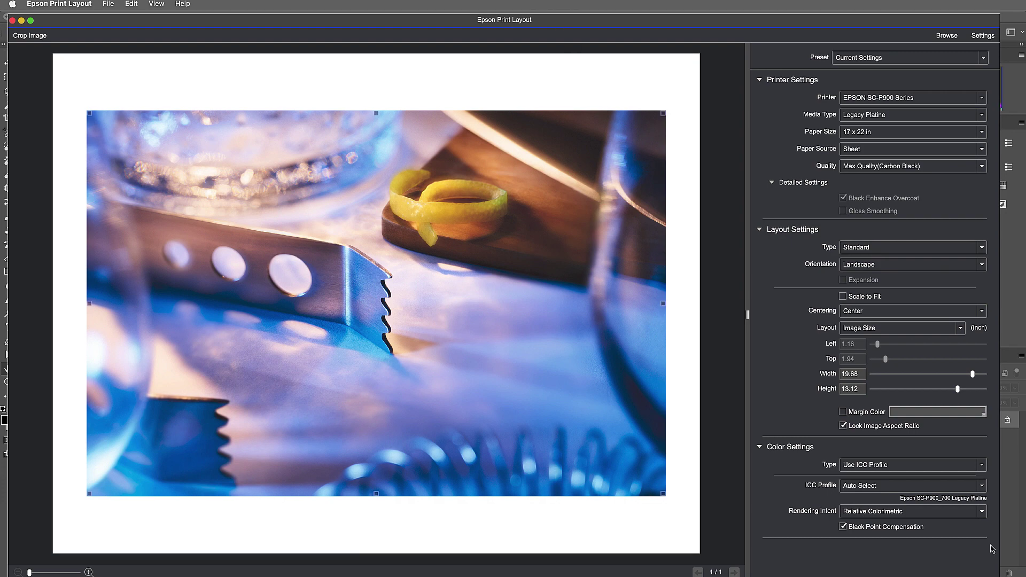
{"action": "left_click_drag", "start_coordinate": [1000, 576], "coordinate": [988, 533]}
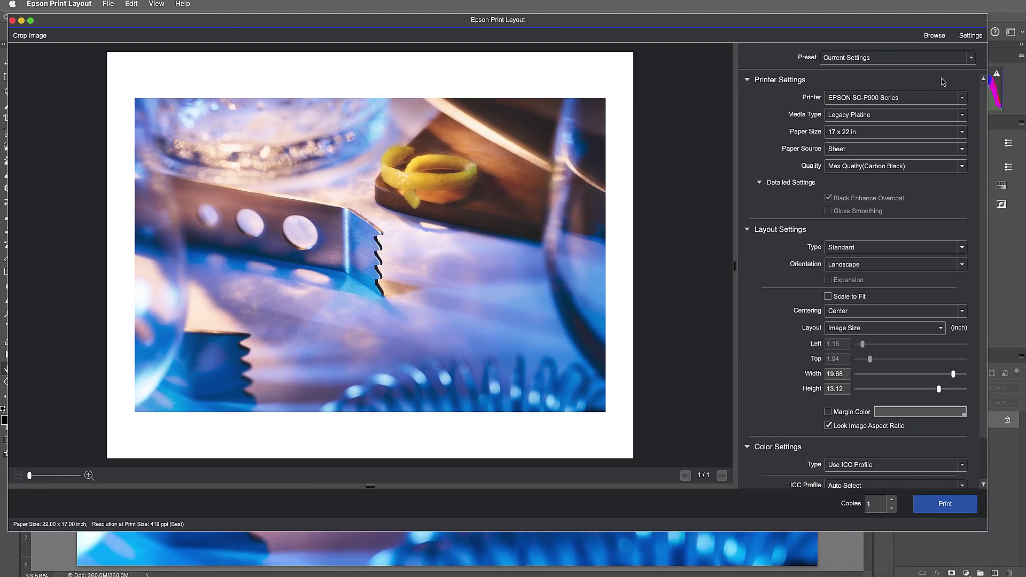
{"action": "left_click", "coordinate": [962, 115]}
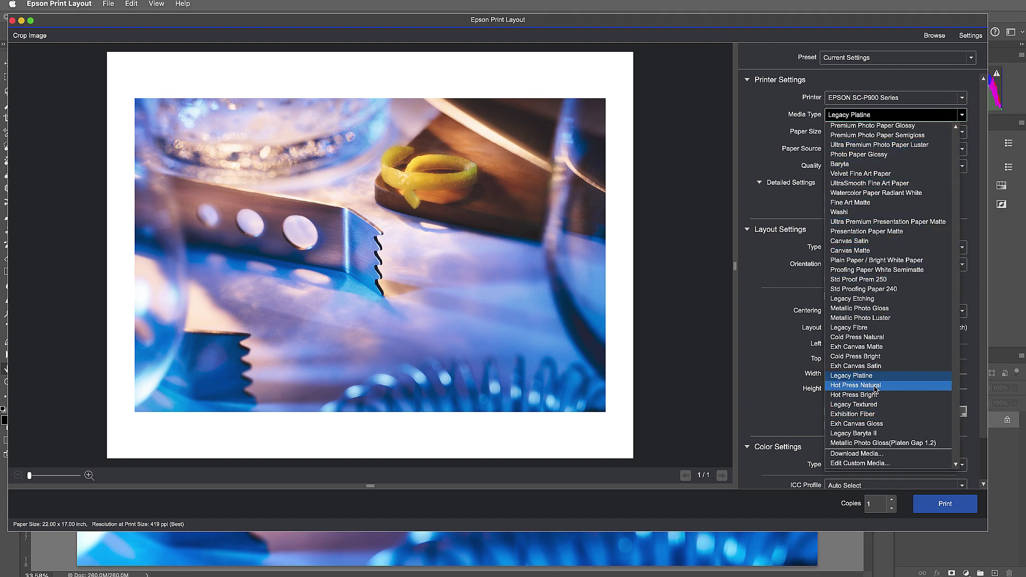
{"action": "left_click", "coordinate": [861, 377]}
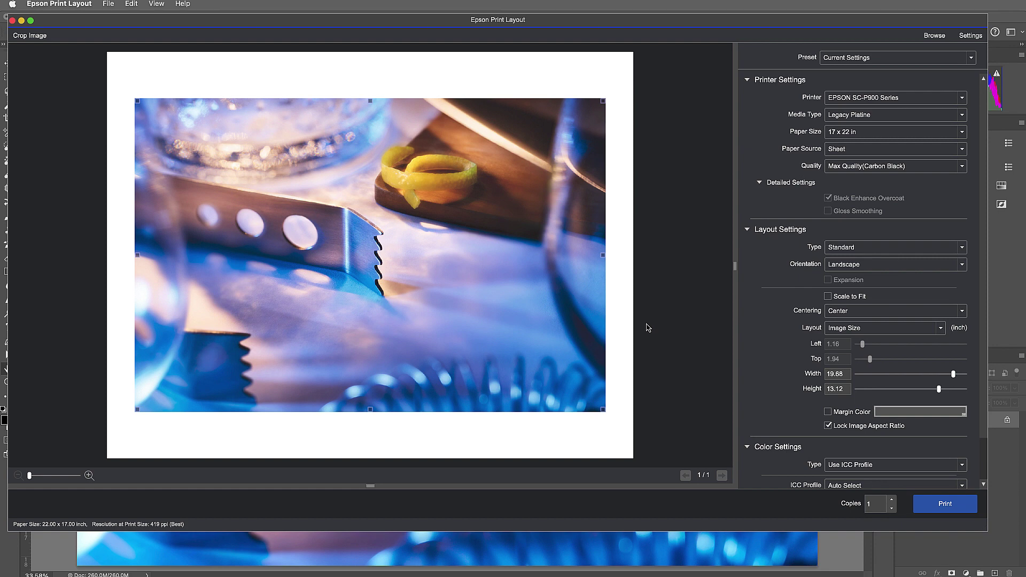
- Set paper size to US Letter and print quality to Max Quality, then collapse Detailed Settings
{"action": "left_click", "coordinate": [962, 133]}
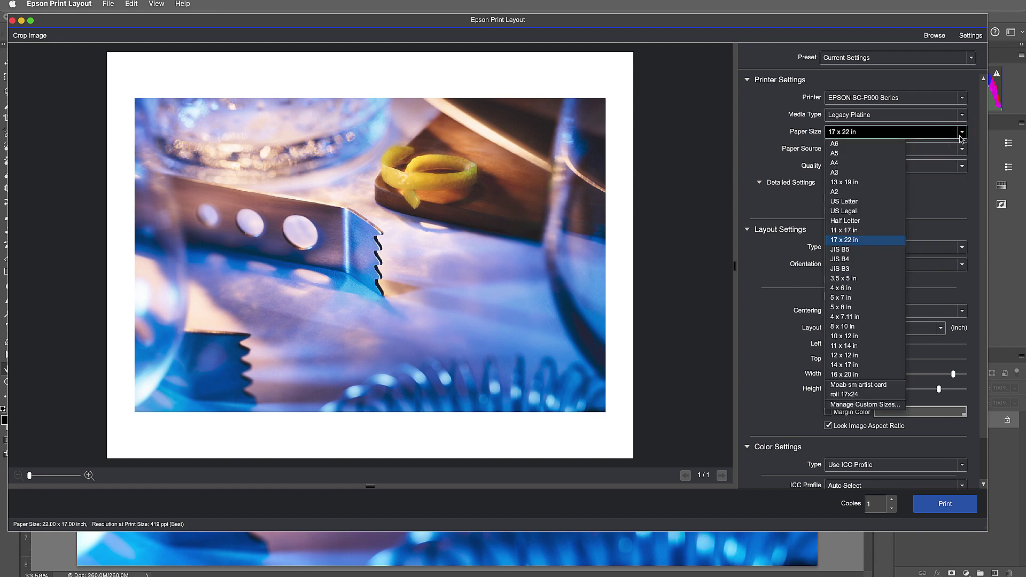
{"action": "left_click", "coordinate": [862, 202]}
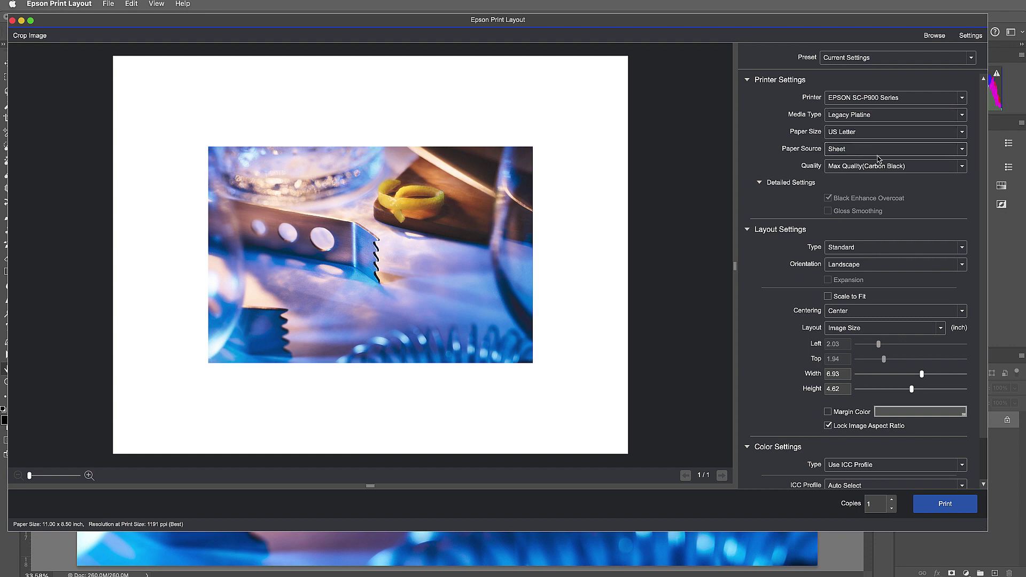
{"action": "left_click", "coordinate": [960, 166]}
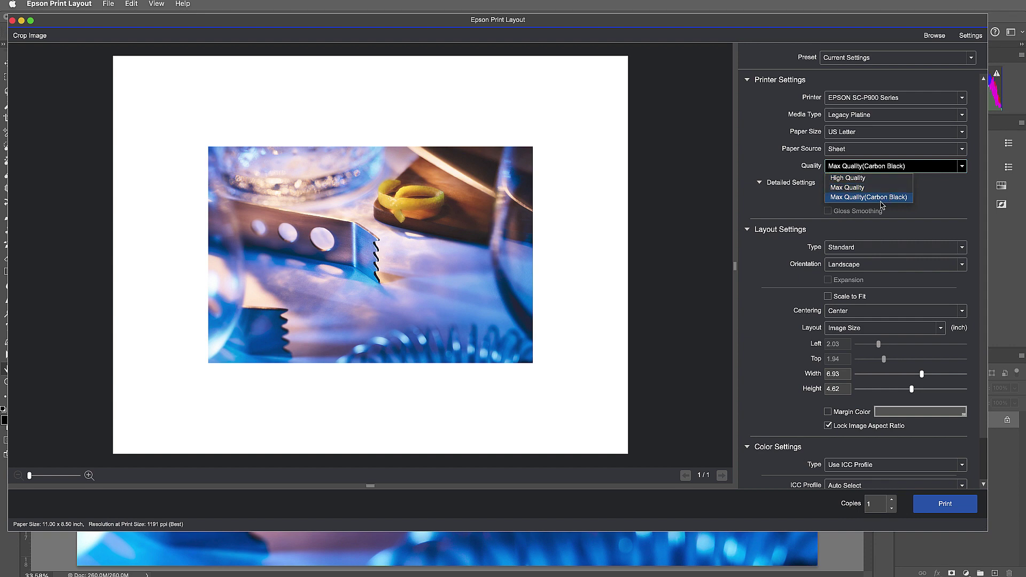
{"action": "left_click", "coordinate": [940, 196]}
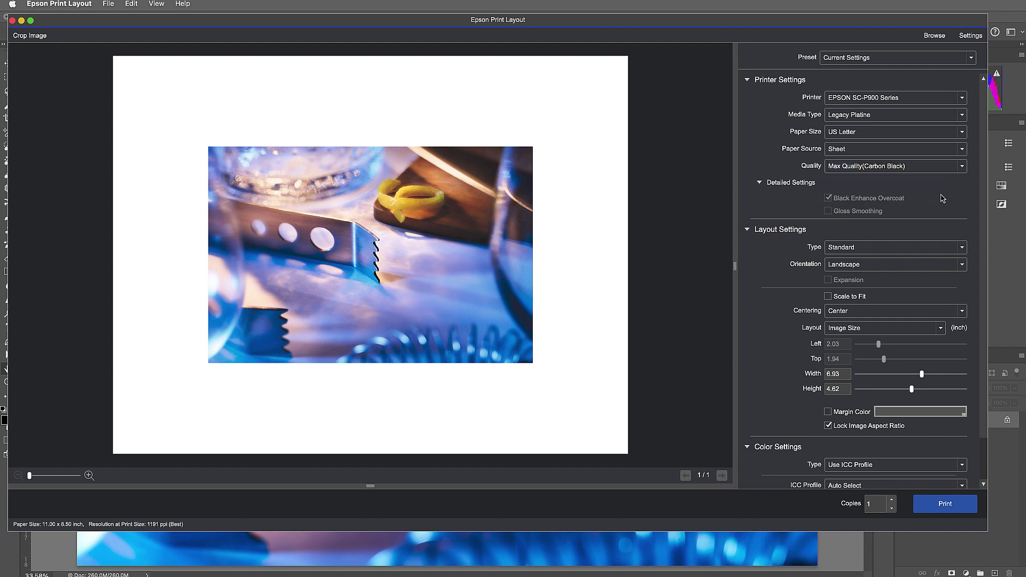
{"action": "left_click", "coordinate": [962, 166]}
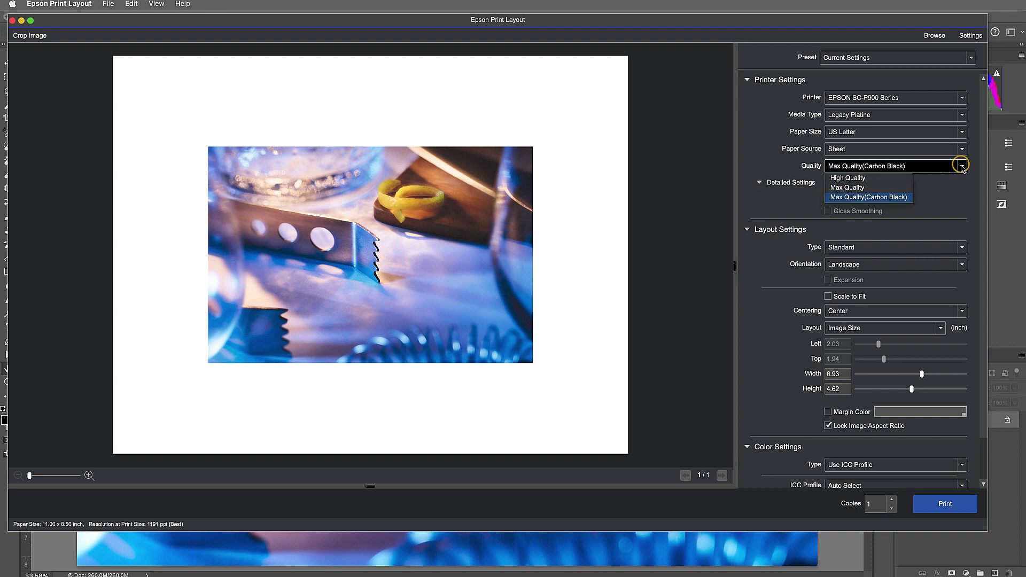
{"action": "left_click", "coordinate": [876, 188]}
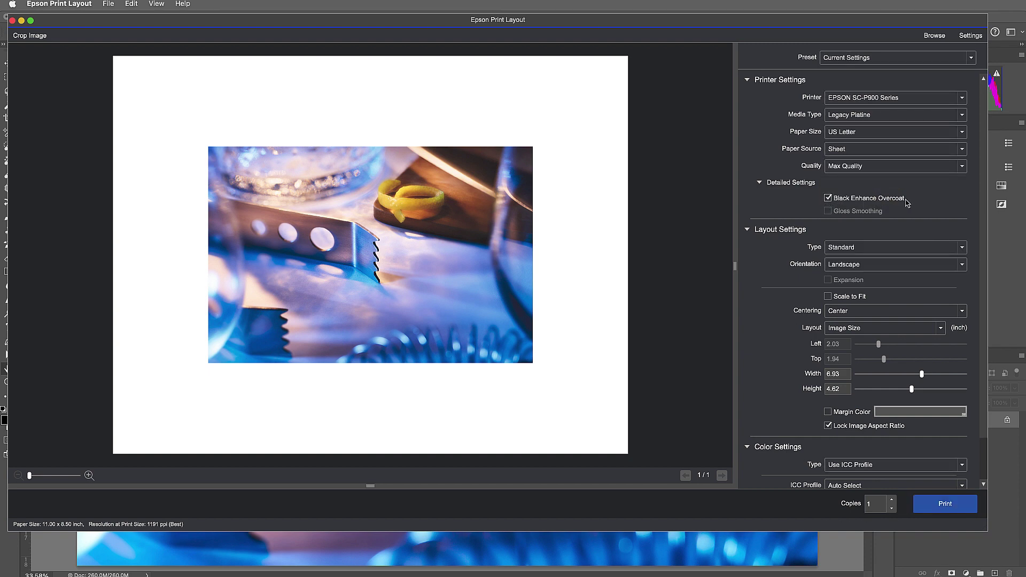
{"action": "left_click", "coordinate": [759, 183]}
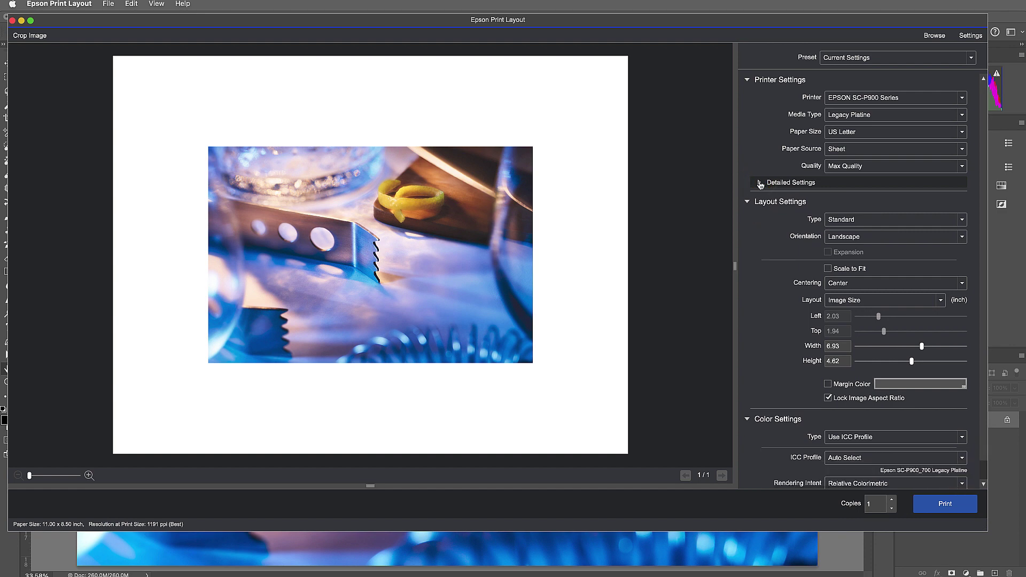
- Keep the layout type as Standard and the photo position as Center
{"action": "left_click", "coordinate": [873, 222]}
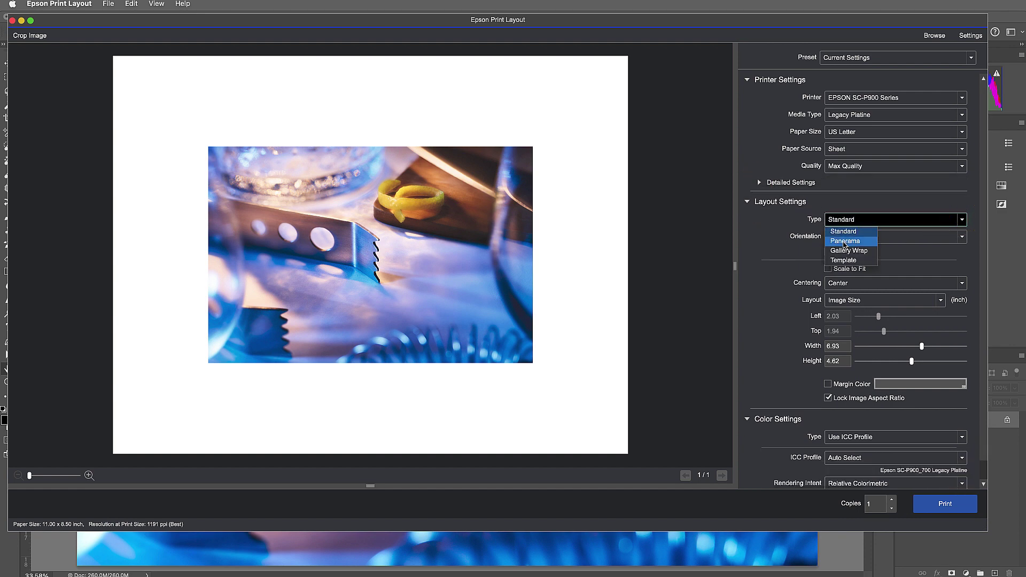
{"action": "left_click", "coordinate": [773, 223]}
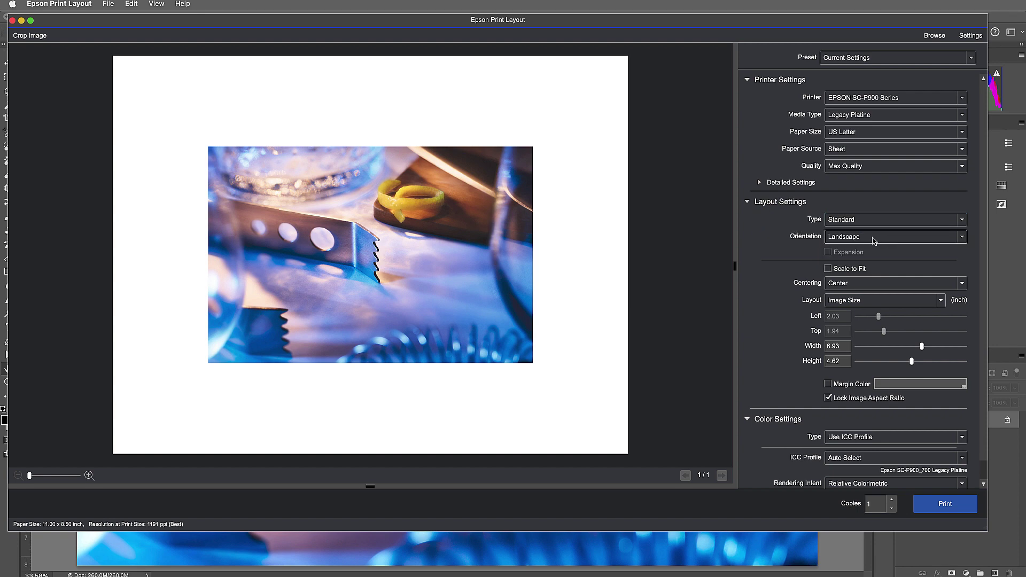
{"action": "left_click", "coordinate": [851, 285]}
{"action": "left_click", "coordinate": [784, 283]}
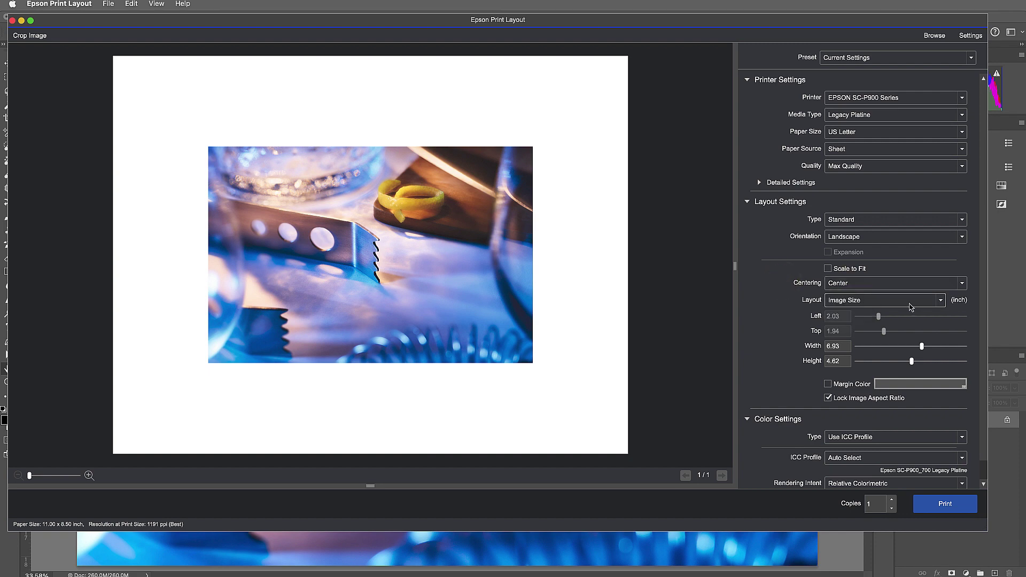
- Switch sizing to Margins and set the left margin to 1 inch
{"action": "left_click", "coordinate": [940, 302]}
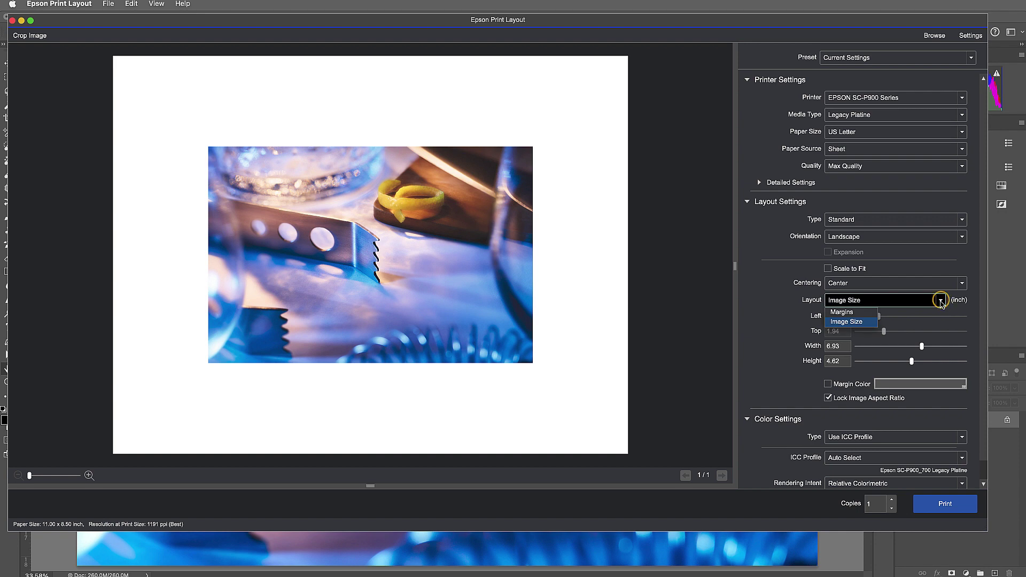
{"action": "left_click", "coordinate": [868, 317]}
{"action": "left_click", "coordinate": [879, 332]}
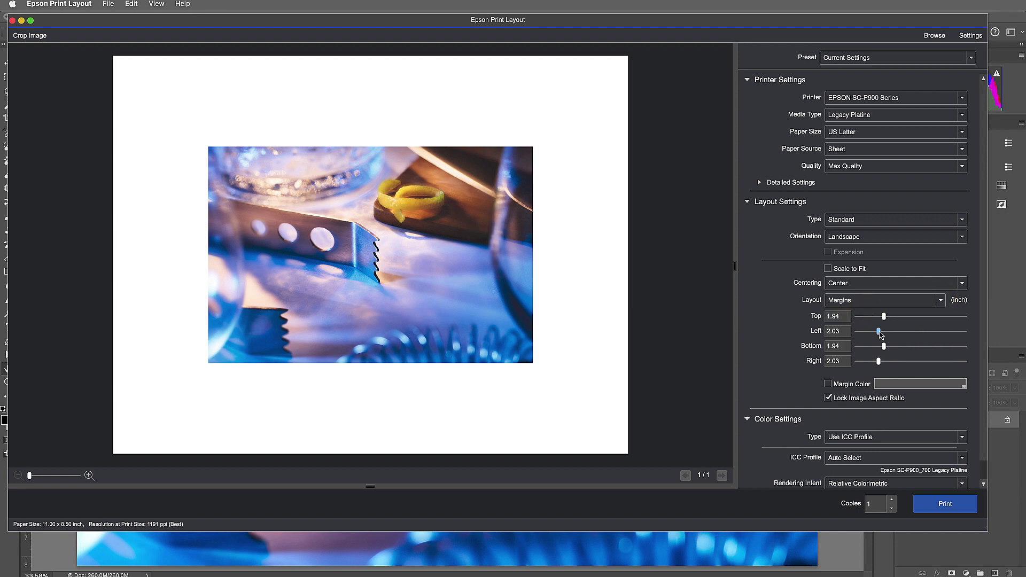
{"action": "double_click", "coordinate": [843, 333]}
{"action": "type", "text": "1"}
{"action": "key", "text": "Tab"}
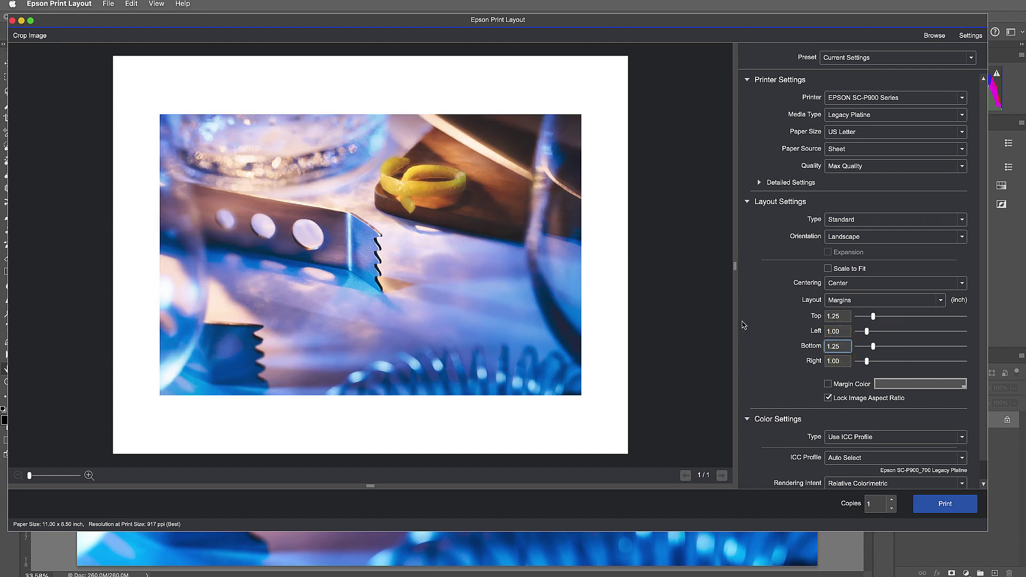
{"action": "left_click", "coordinate": [674, 340]}
- Switch sizing to Image Size and set width to 10 in, settling at 9.96 × 6.64 in
{"action": "left_click", "coordinate": [941, 302]}
{"action": "left_click", "coordinate": [853, 322]}
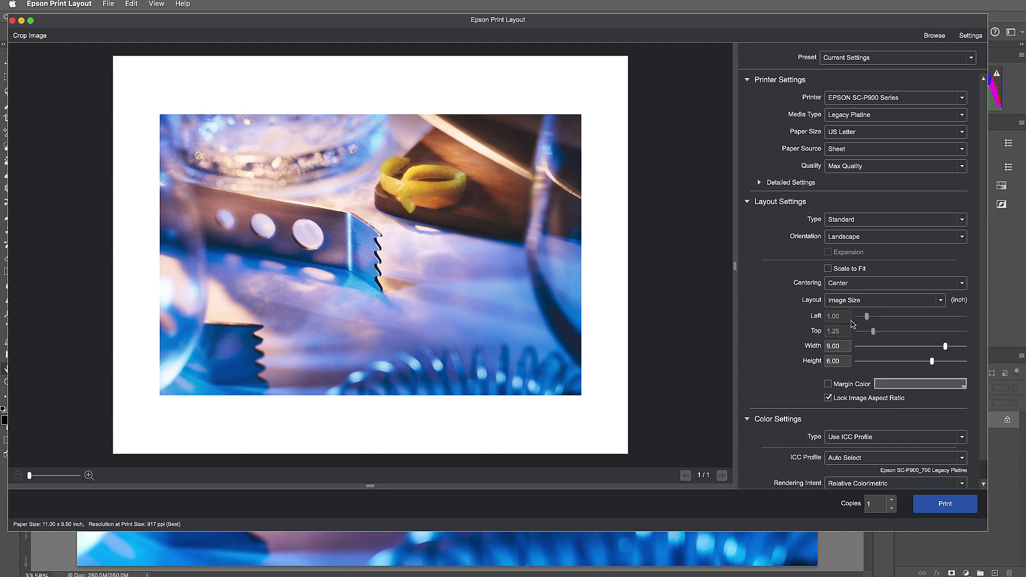
{"action": "left_click", "coordinate": [825, 346]}
{"action": "type", "text": "10"}
{"action": "key", "text": "Return"}
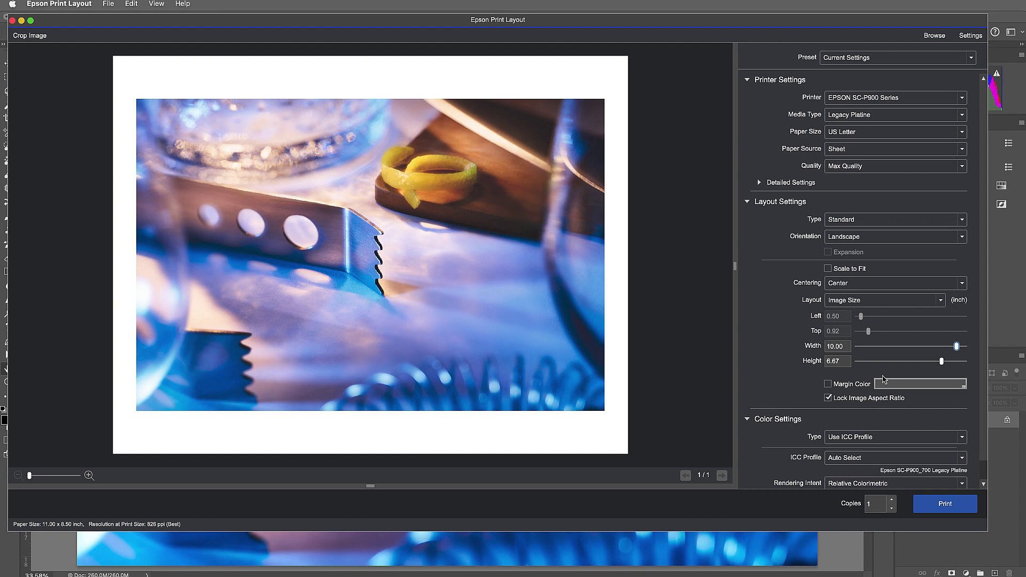
{"action": "left_click", "coordinate": [898, 300]}
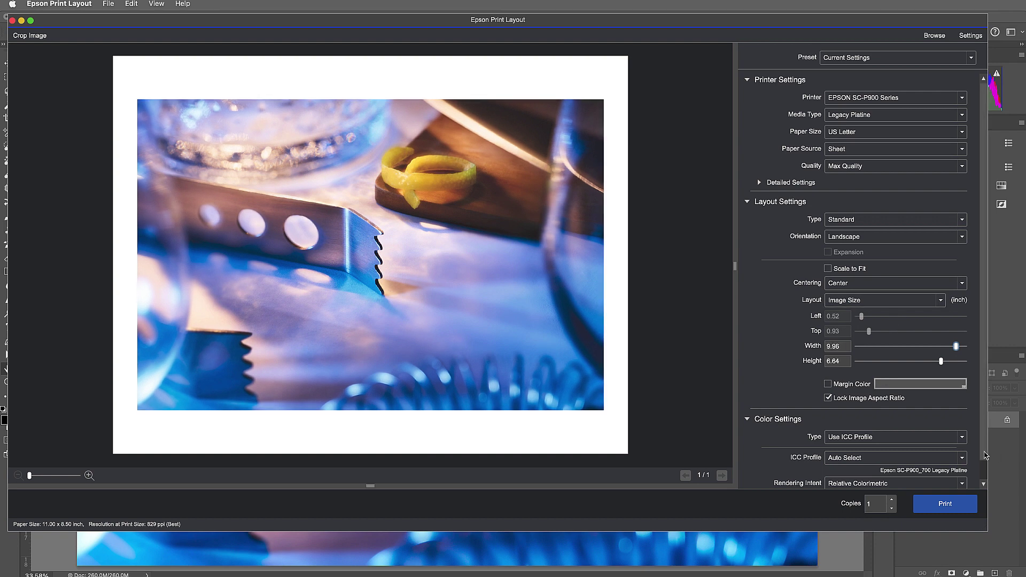
{"action": "scroll", "coordinate": [985, 459], "scroll_direction": "down", "scroll_amount": 2}
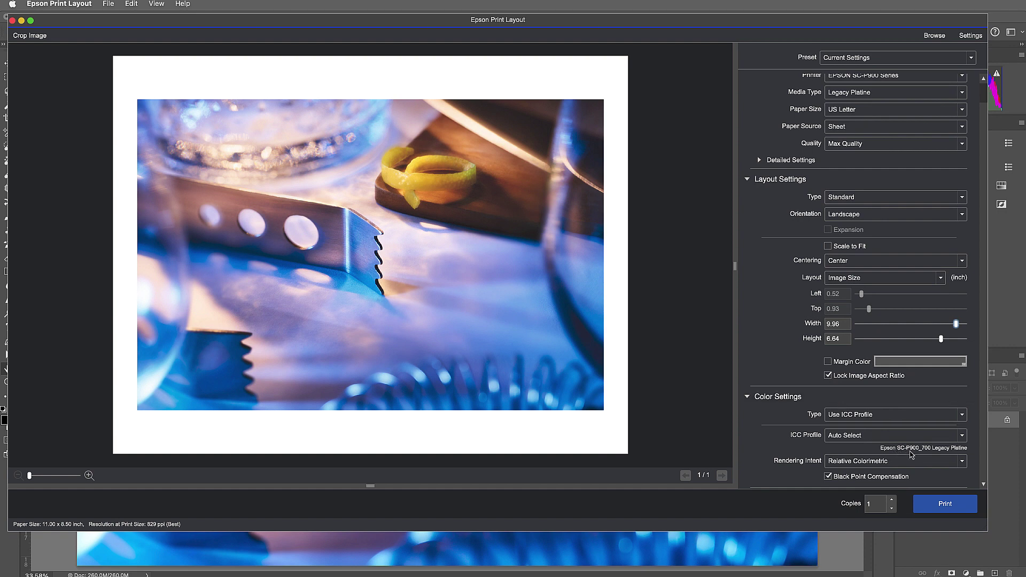
{"action": "left_click", "coordinate": [962, 436]}
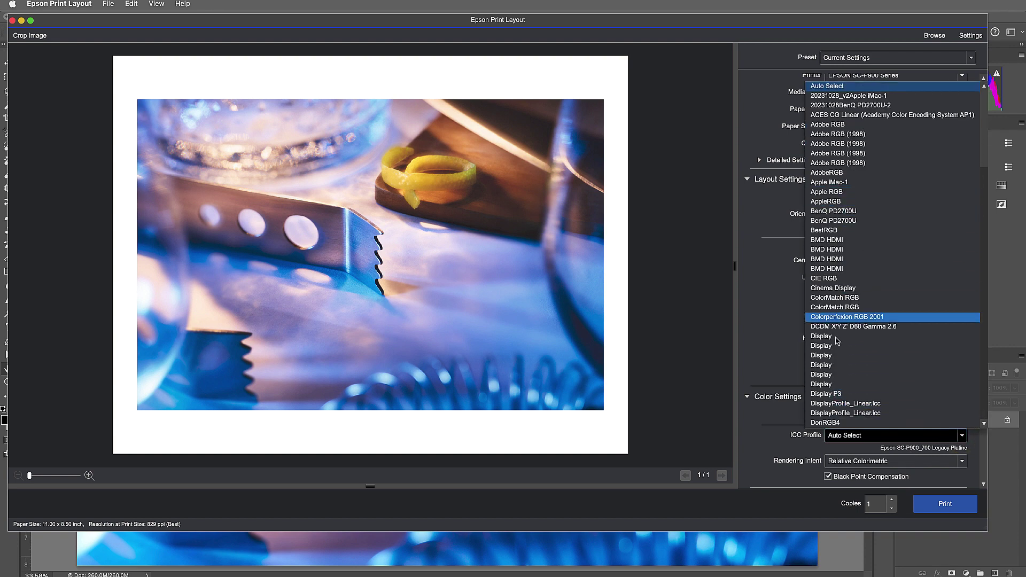
{"action": "left_click", "coordinate": [769, 436]}
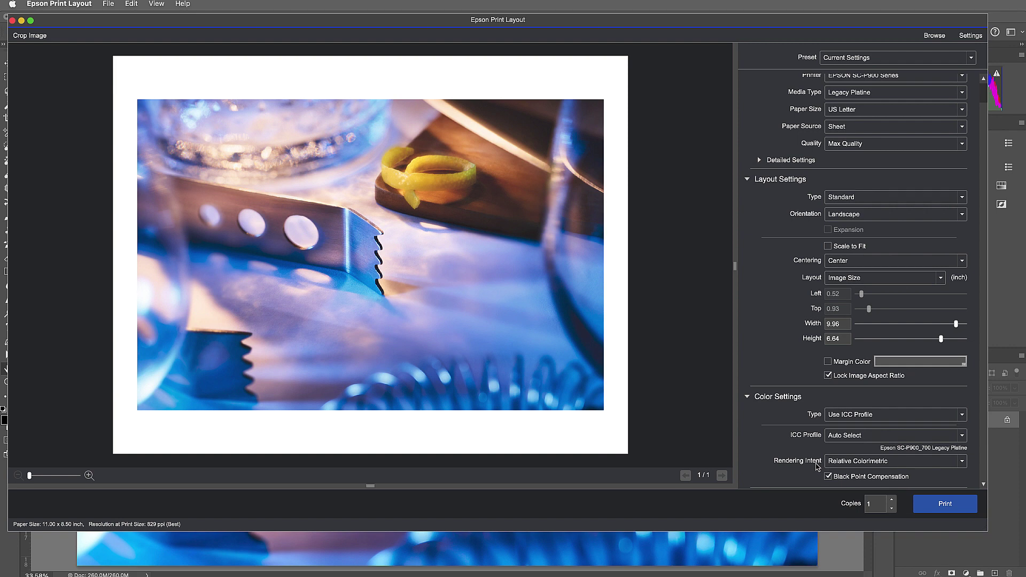
{"action": "left_click", "coordinate": [542, 404]}
{"action": "left_click", "coordinate": [890, 465]}
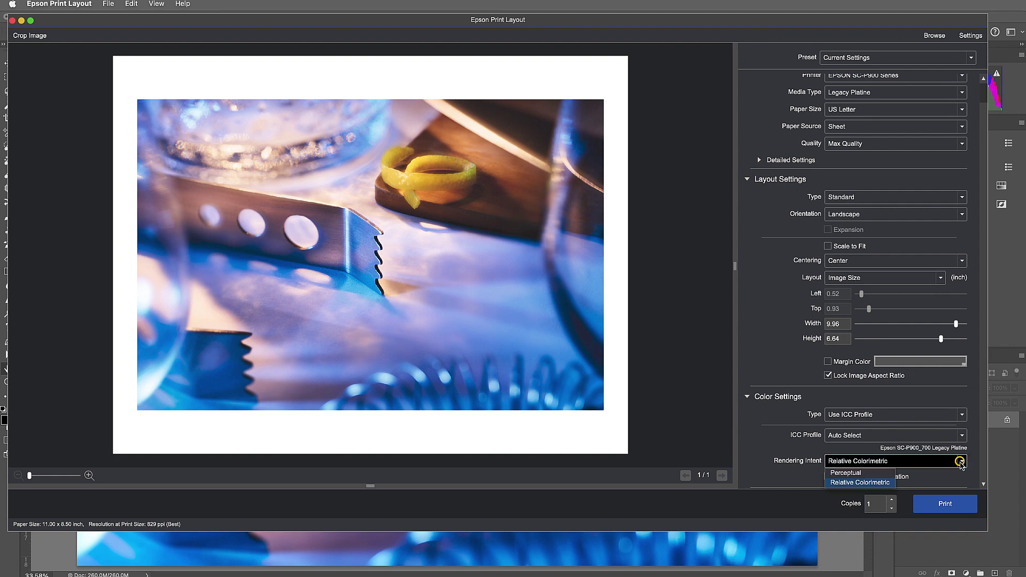
{"action": "left_click", "coordinate": [882, 473]}
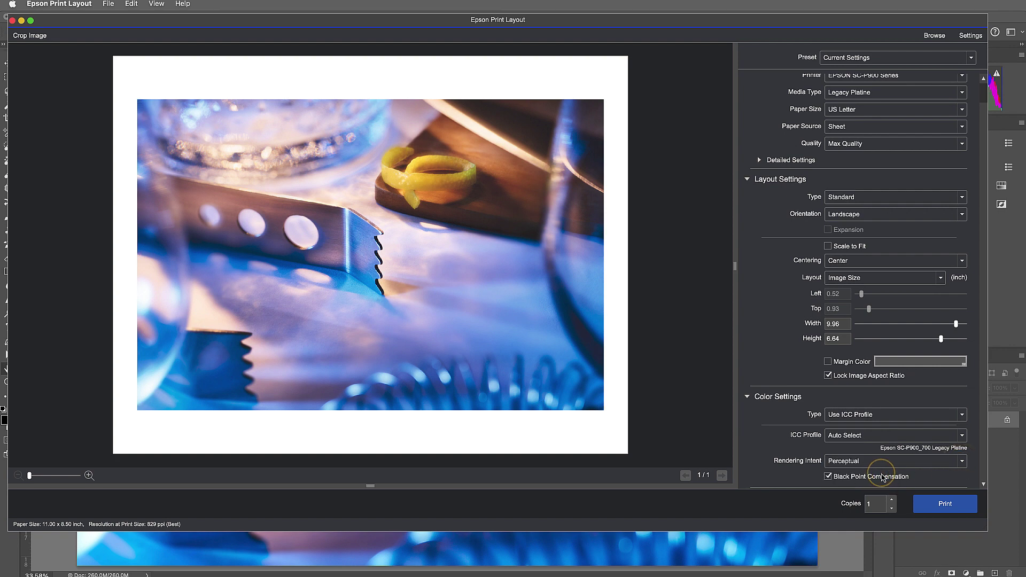
{"action": "left_click", "coordinate": [963, 463]}
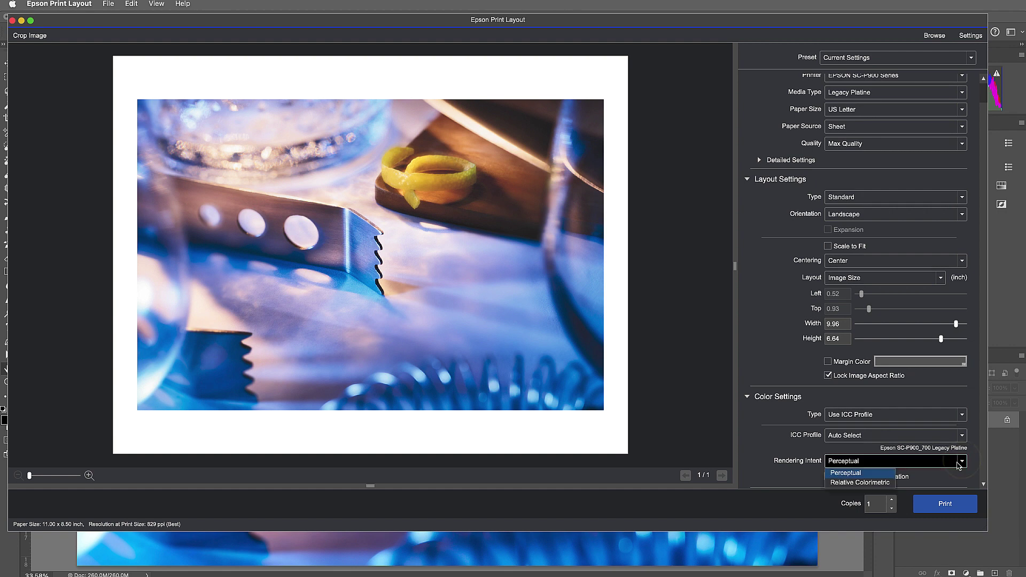
{"action": "left_click", "coordinate": [882, 482]}
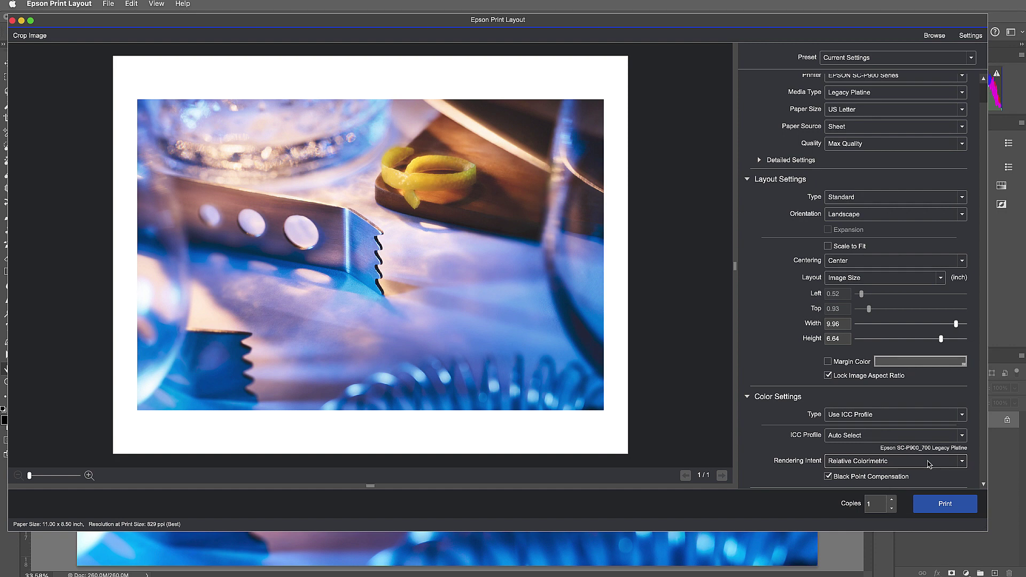
{"action": "left_click", "coordinate": [942, 505]}
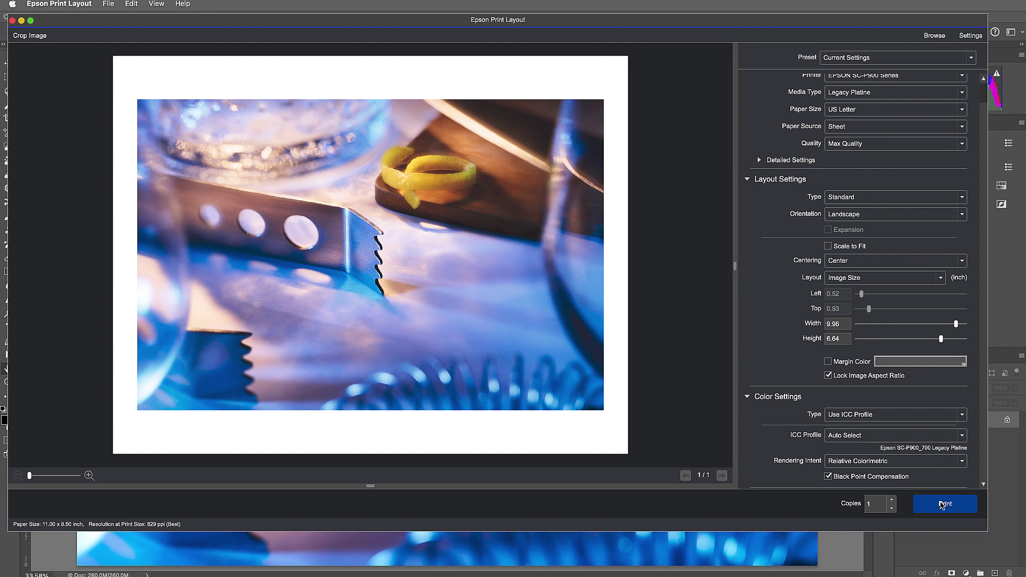
{"action": "scroll", "coordinate": [864, 163], "scroll_direction": "up", "scroll_amount": 1}
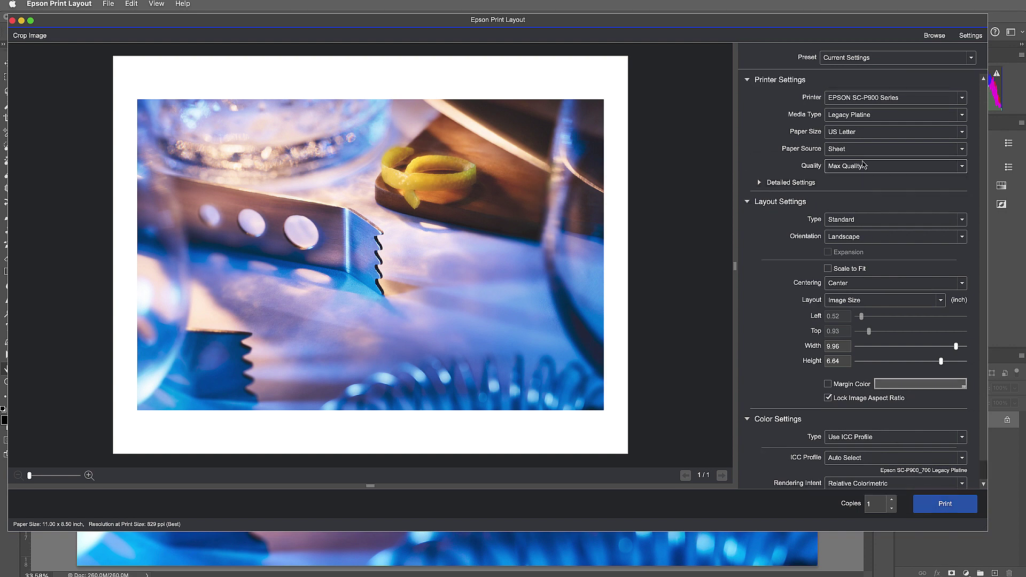
{"action": "scroll", "coordinate": [888, 183], "scroll_direction": "down", "scroll_amount": 1}
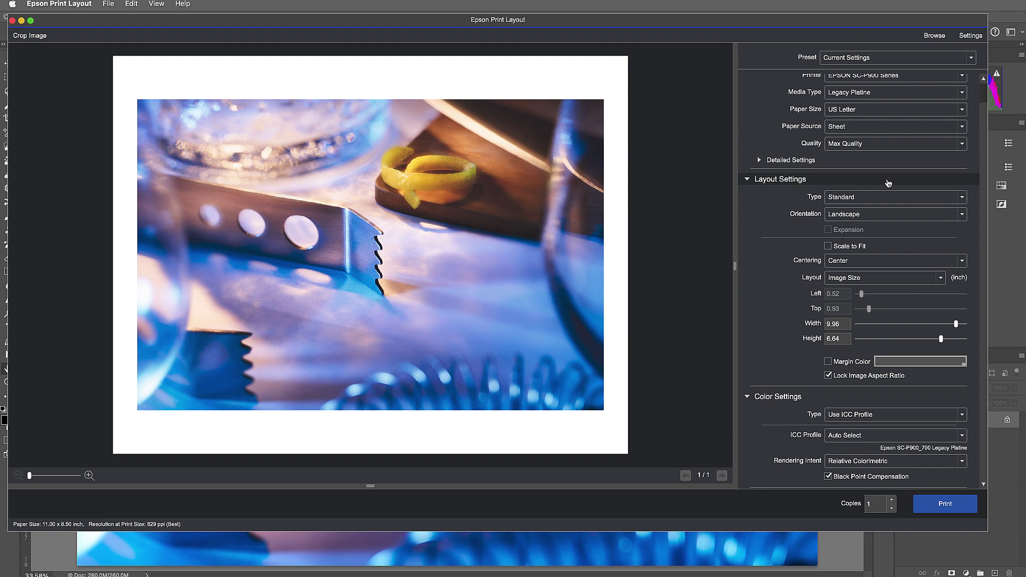